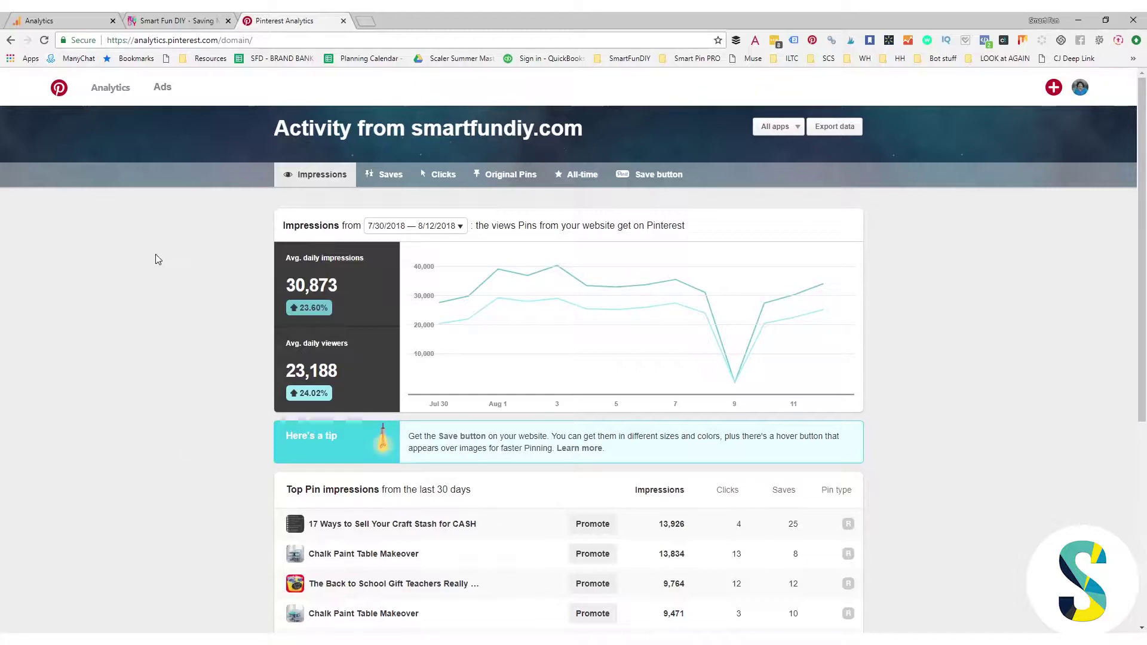
# Step: Switch to the site's Google Analytics and open the Acquisition Overview report to review its traffic channels
pyautogui.click(164, 22)
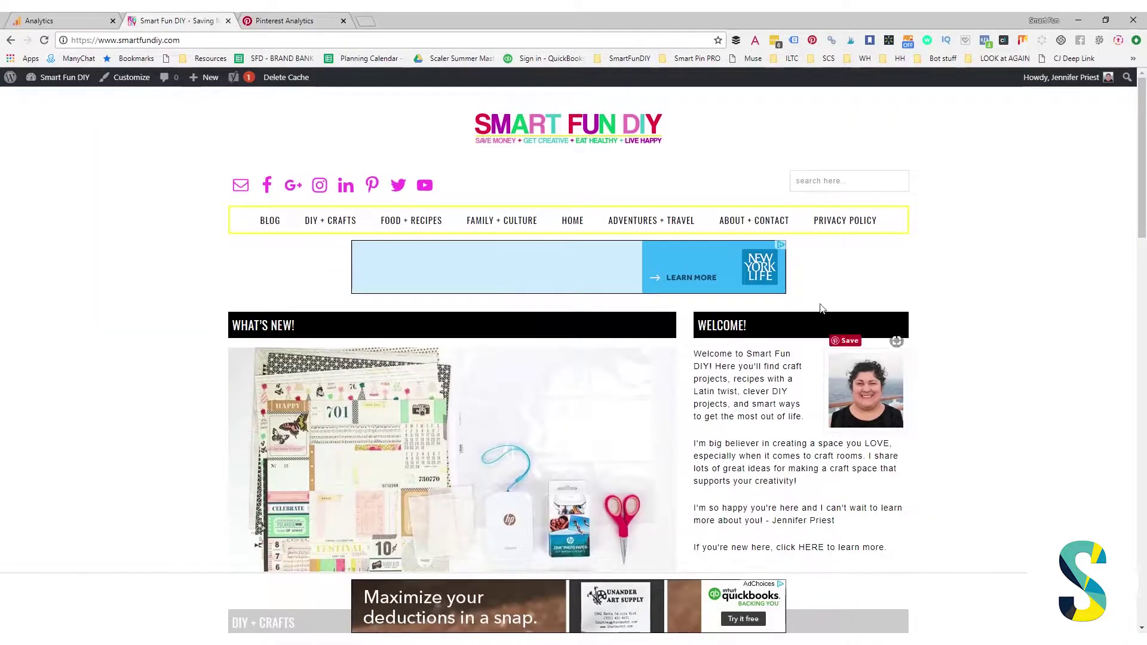
pyautogui.click(66, 22)
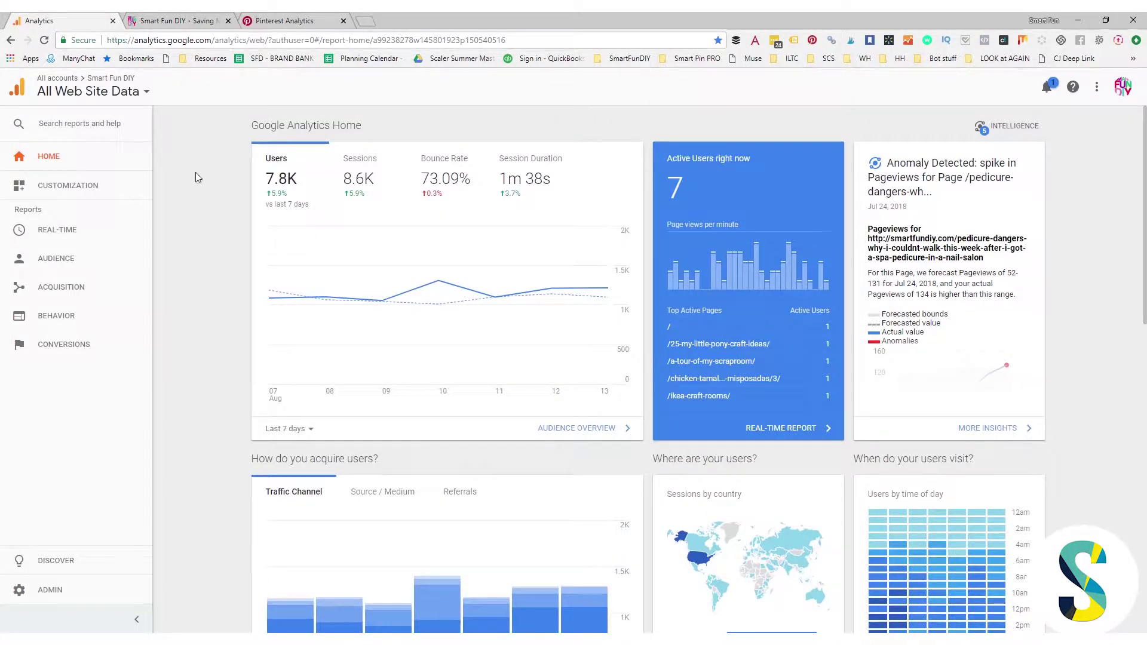
pyautogui.click(52, 289)
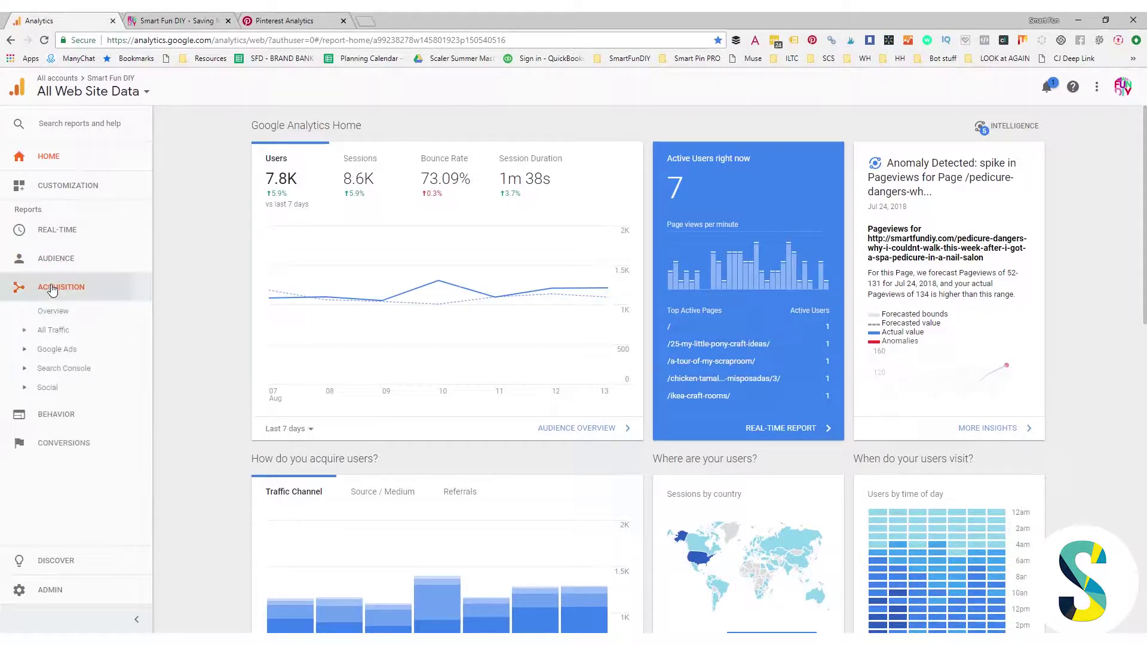
pyautogui.click(62, 331)
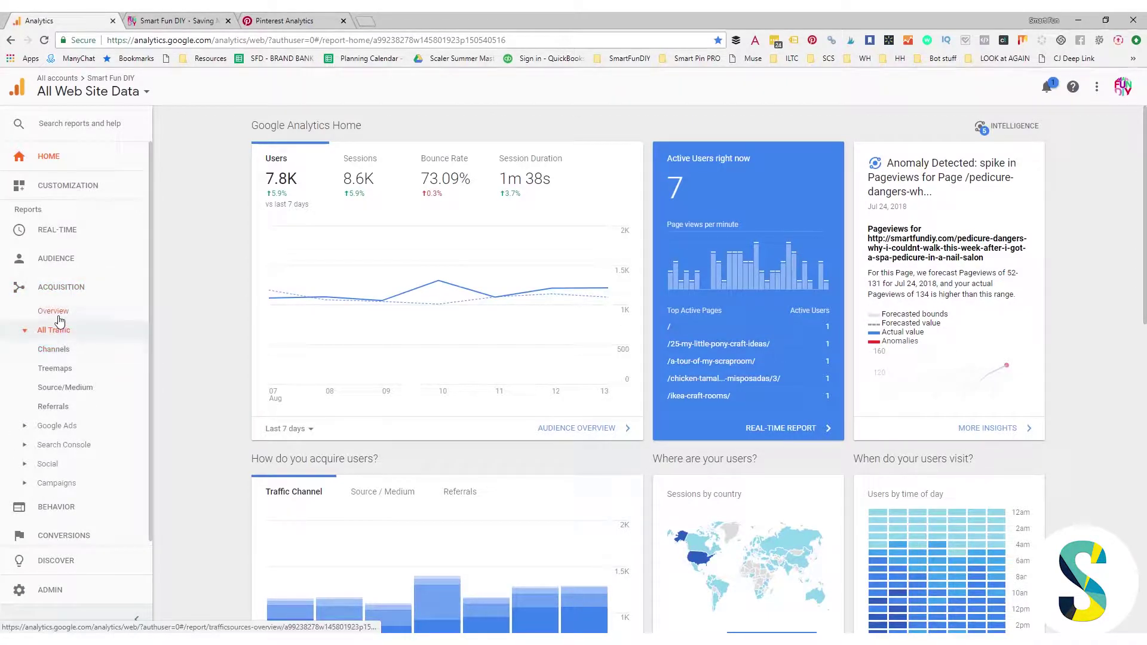
pyautogui.click(59, 315)
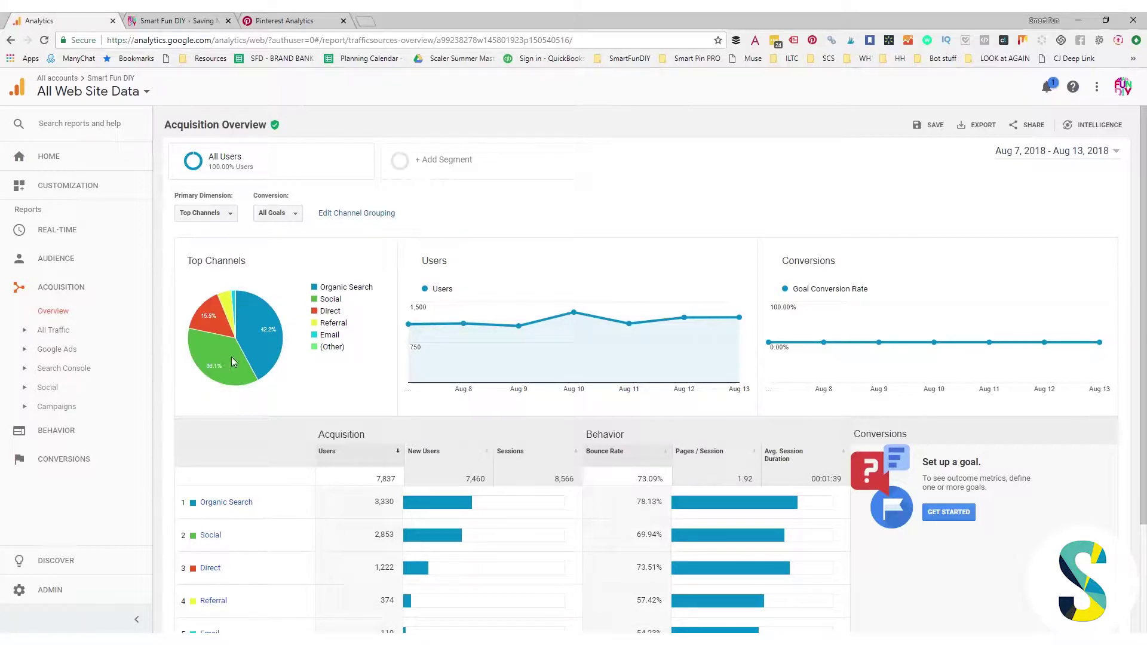
pyautogui.scroll(-3, 349, 428)
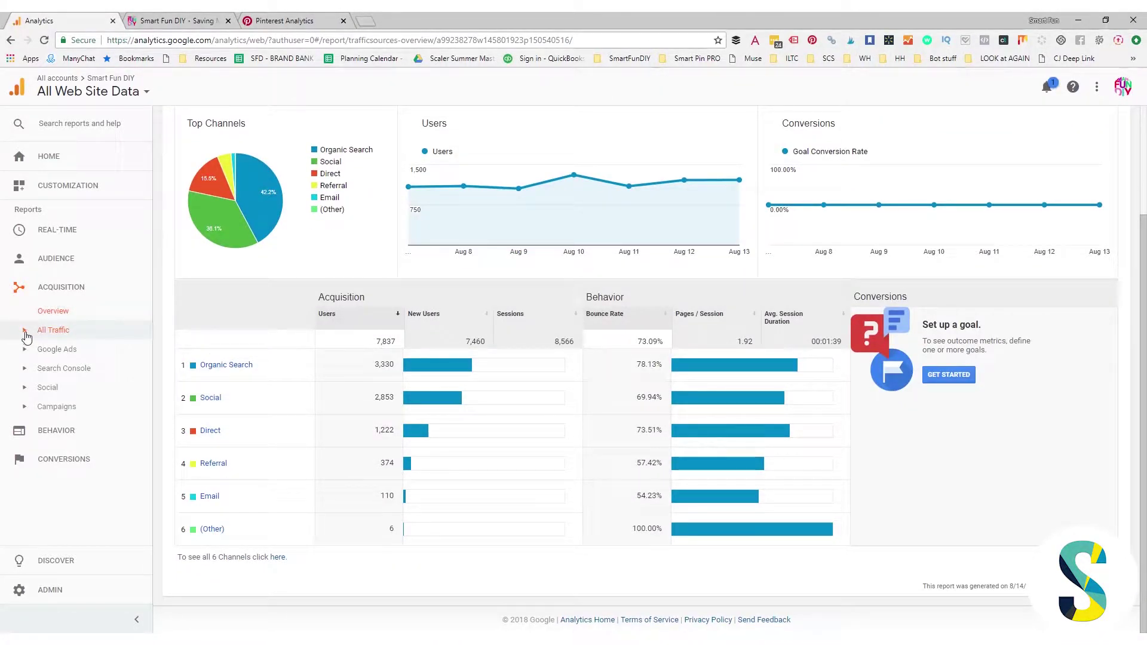
# Step: Open the Source/Medium report under All Traffic and view rows 11 to 20 of the traffic sources
pyautogui.click(25, 332)
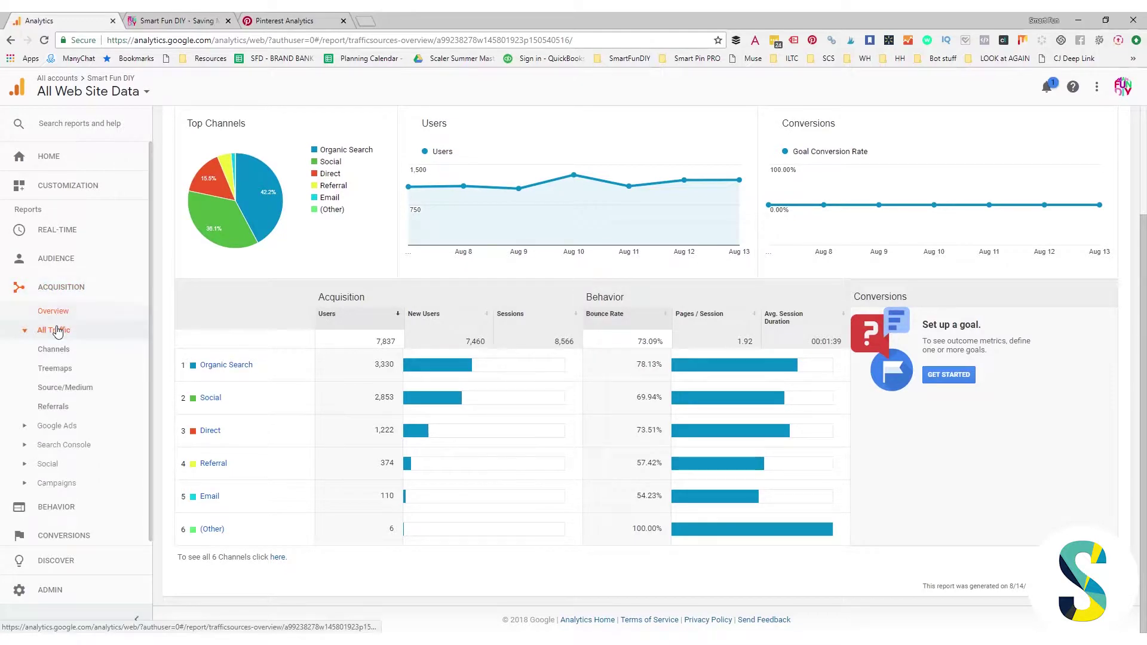
pyautogui.click(52, 393)
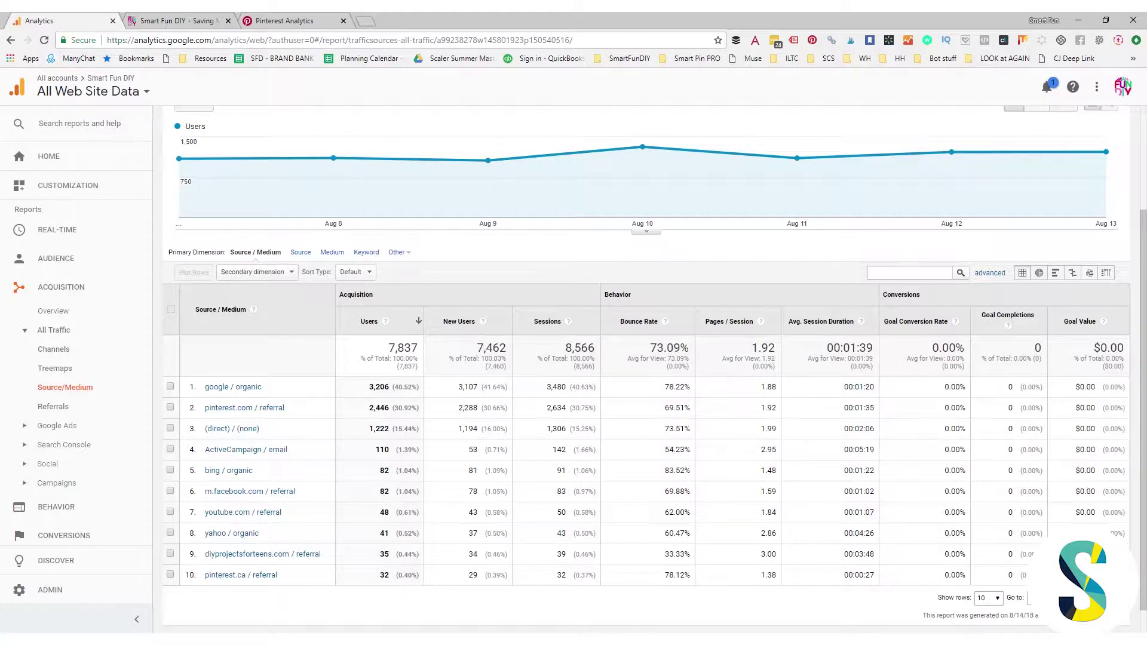
pyautogui.click(986, 598)
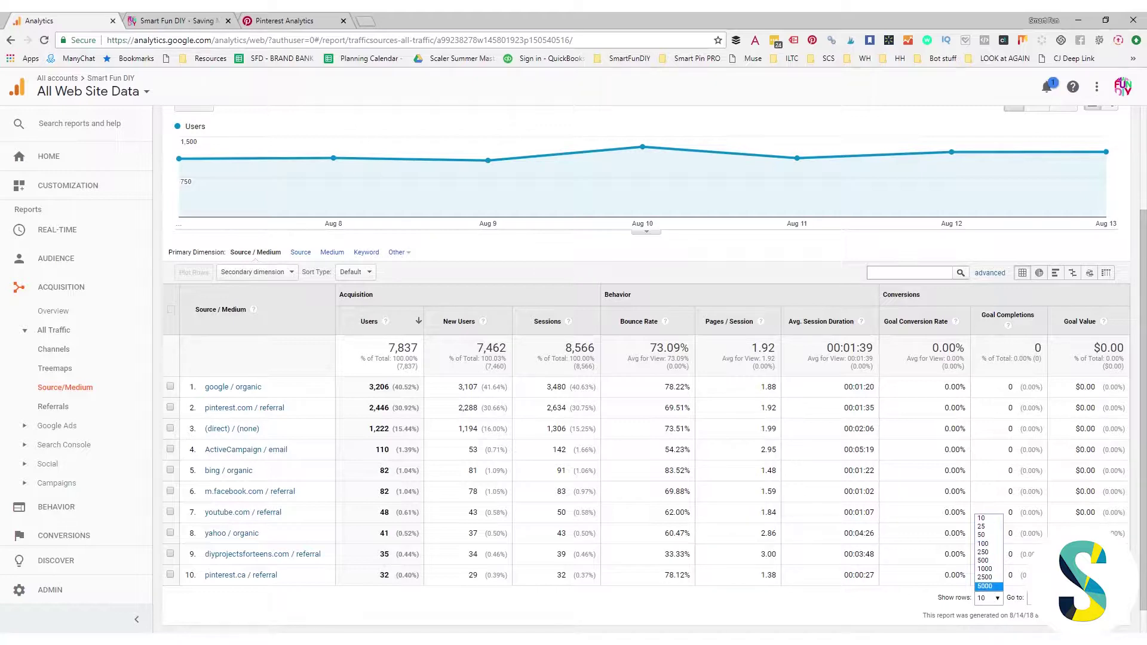
pyautogui.click(984, 586)
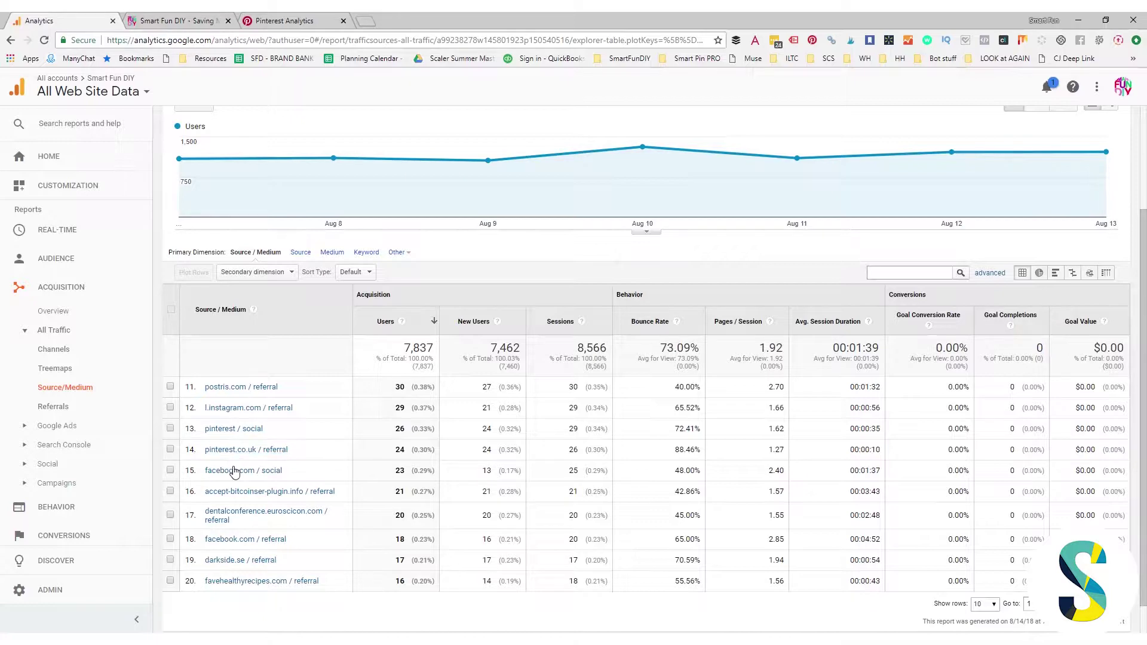
# Step: Open the Referrals report, look through referring sites 11 to 20, and return to the first ten
pyautogui.click(46, 410)
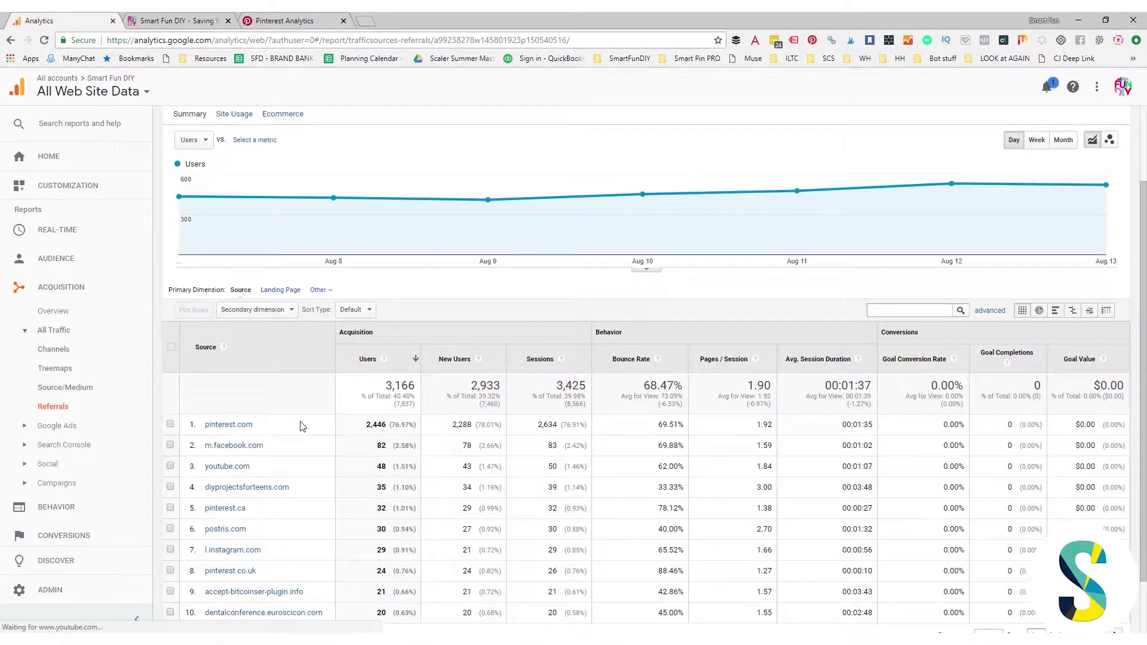
pyautogui.scroll(-1, 304, 425)
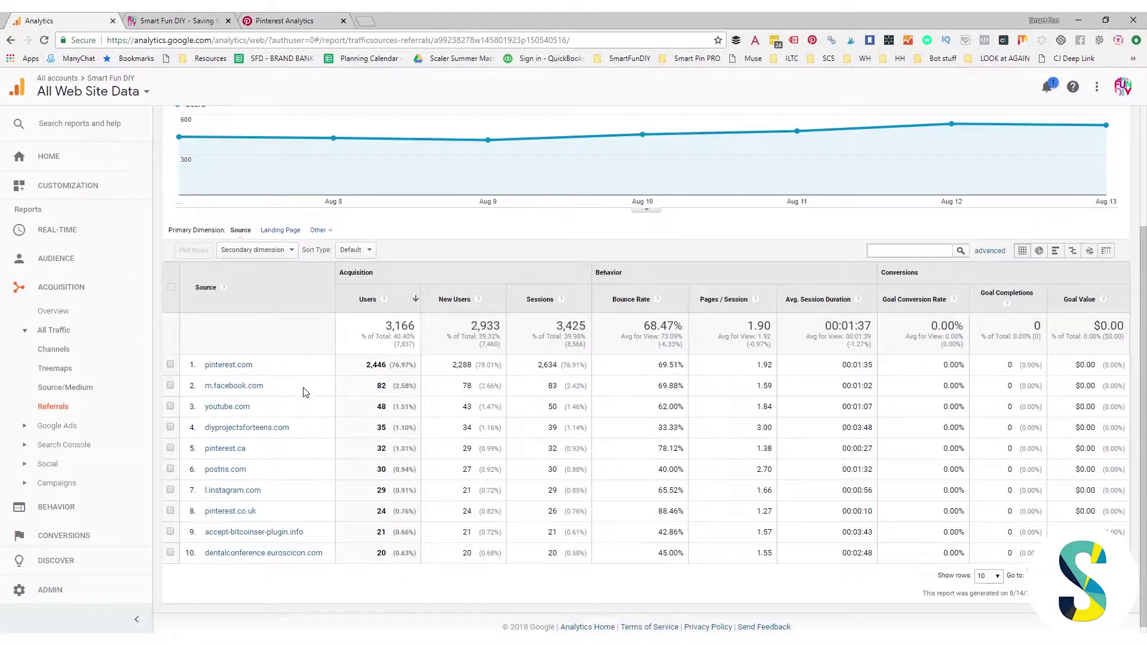
pyautogui.click(87, 394)
pyautogui.click(66, 408)
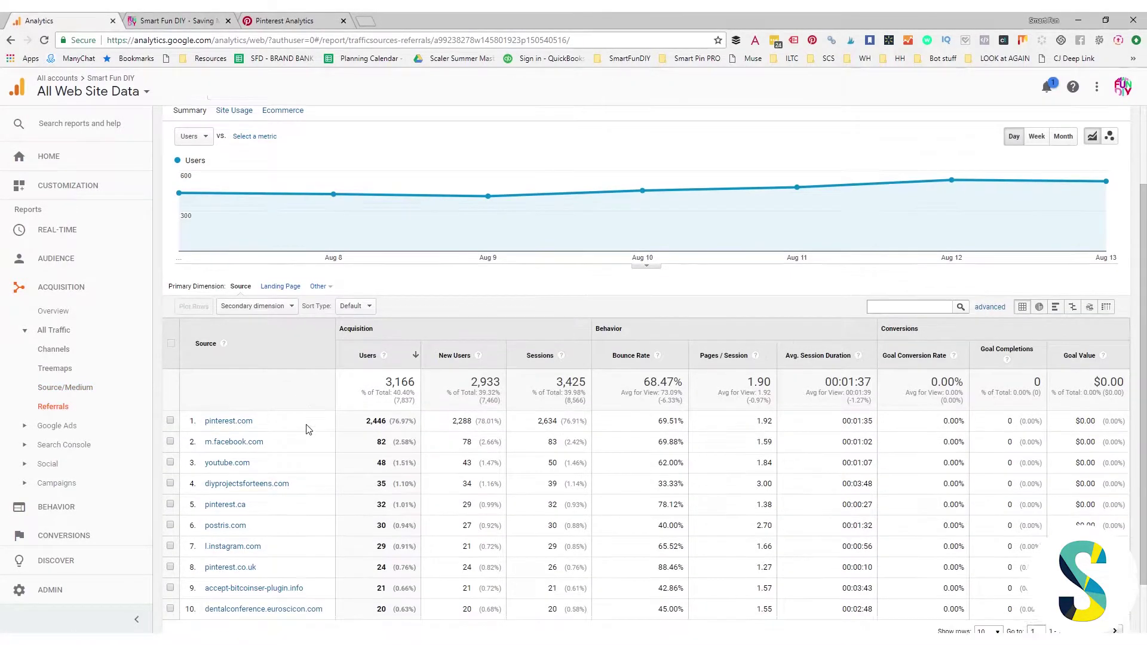
pyautogui.scroll(-1, 306, 429)
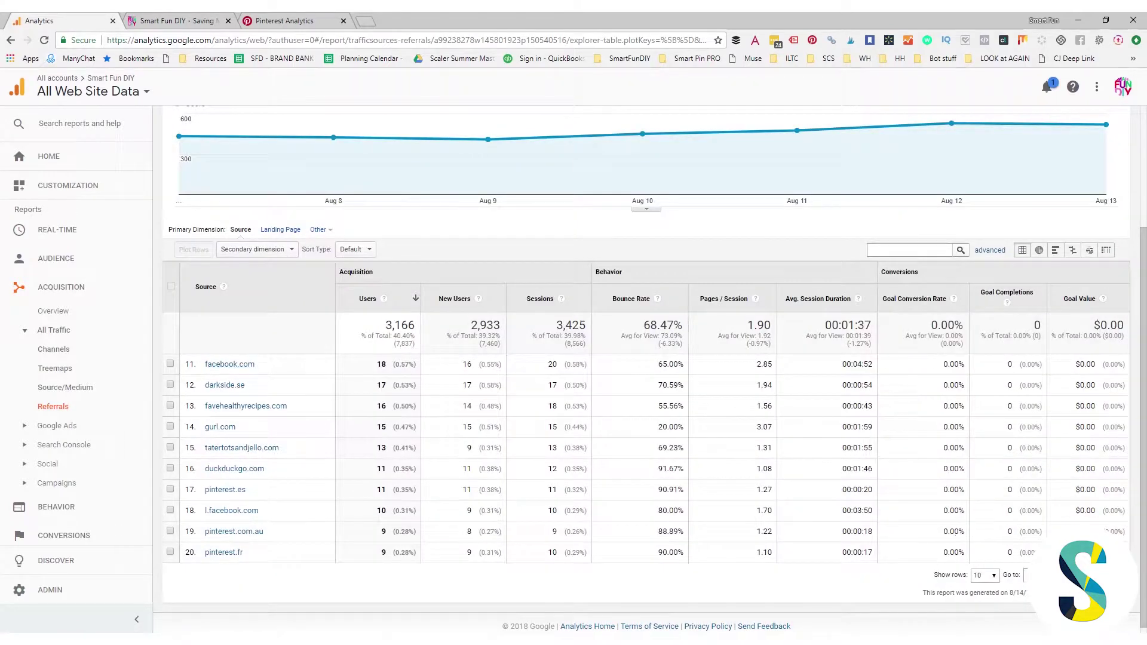
pyautogui.click(1102, 575)
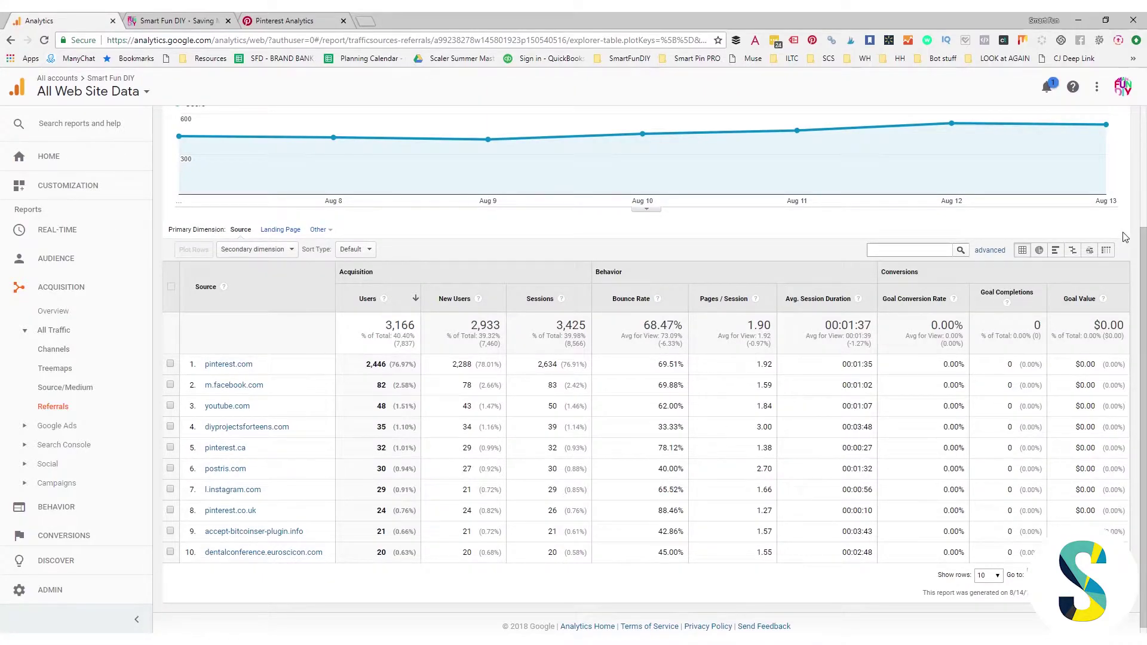
# Step: Set the Referral Traffic report's date range to the last 30 days and review the chart and top referring sites
pyautogui.scroll(3, 1121, 231)
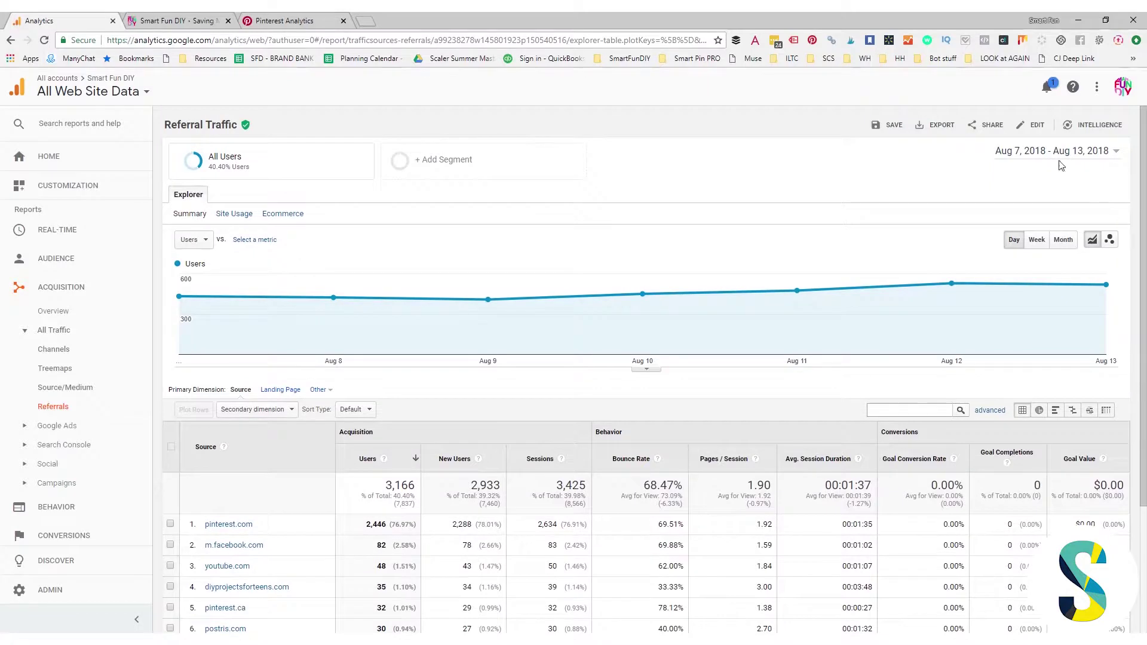
pyautogui.click(1046, 152)
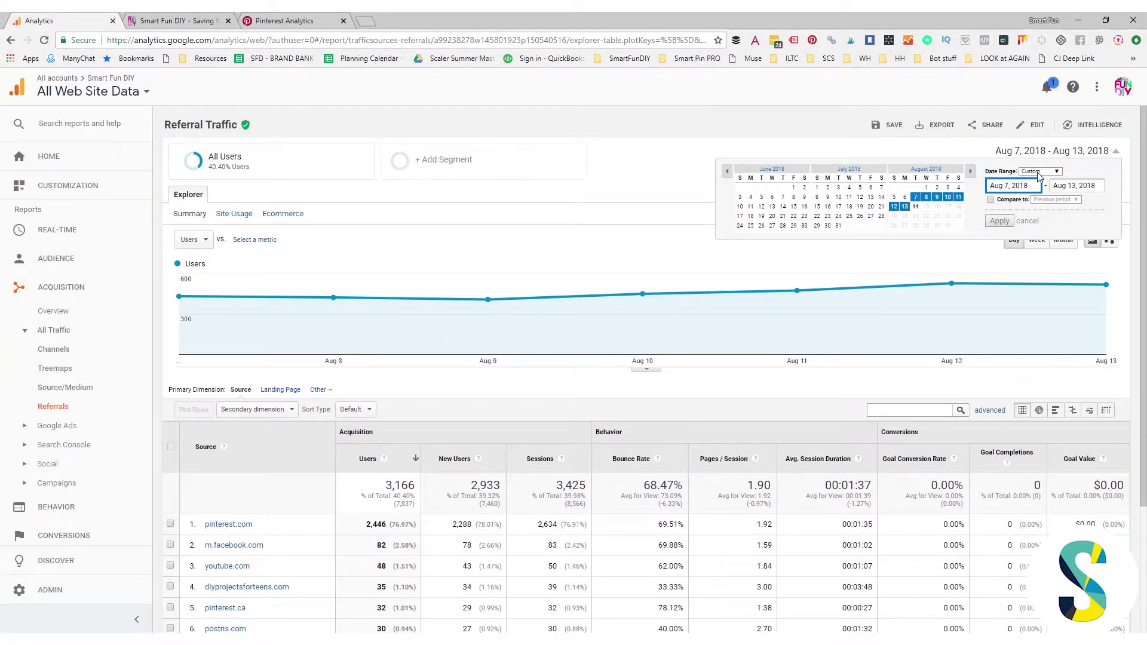
pyautogui.click(1038, 173)
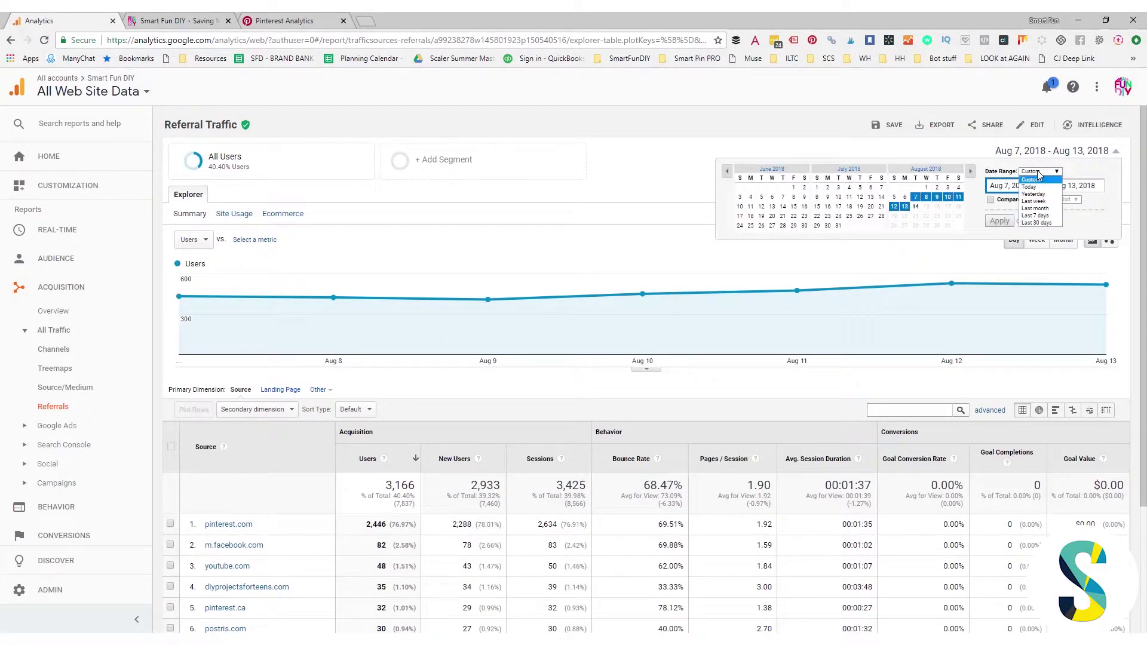
pyautogui.click(1042, 223)
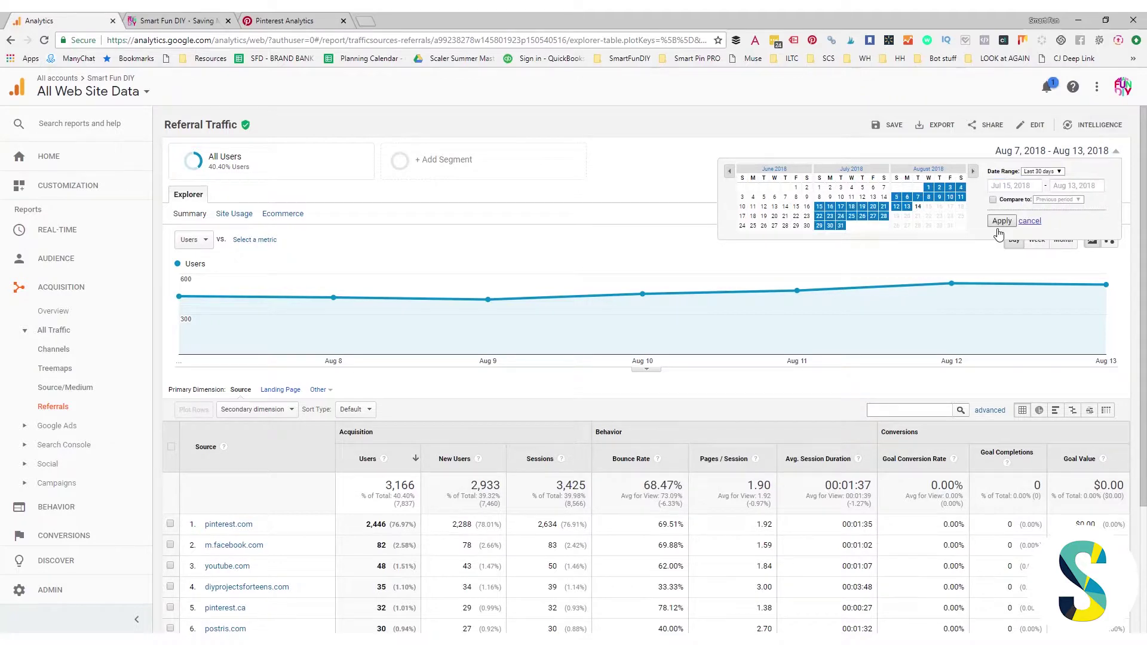
pyautogui.click(994, 221)
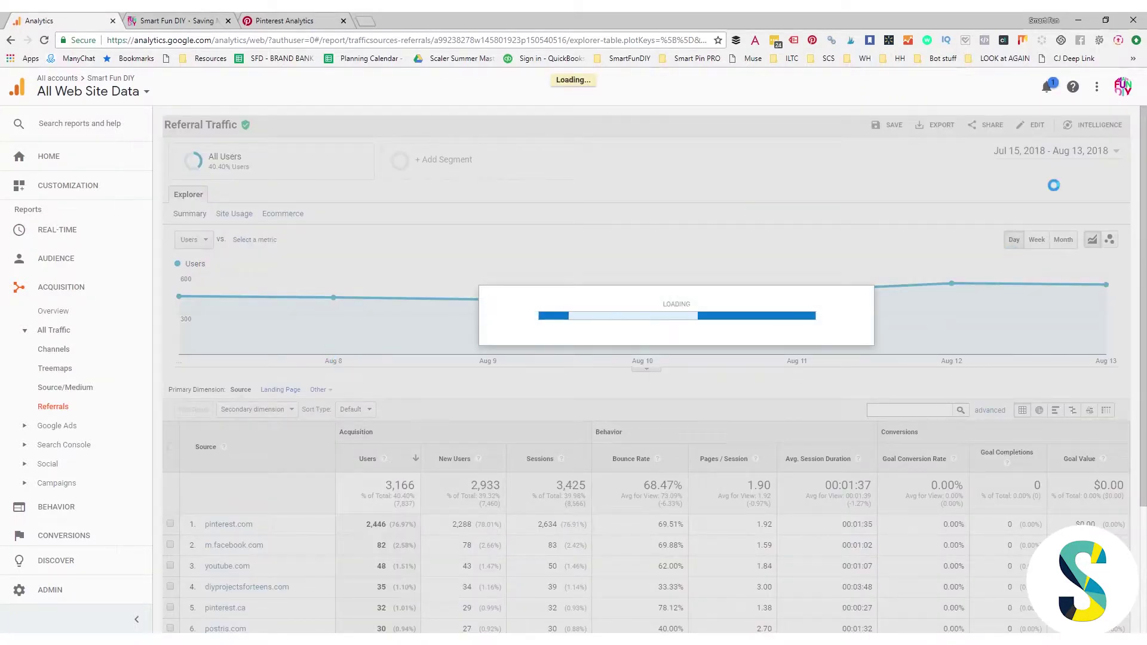
pyautogui.scroll(-2, 363, 413)
pyautogui.scroll(-2, 362, 413)
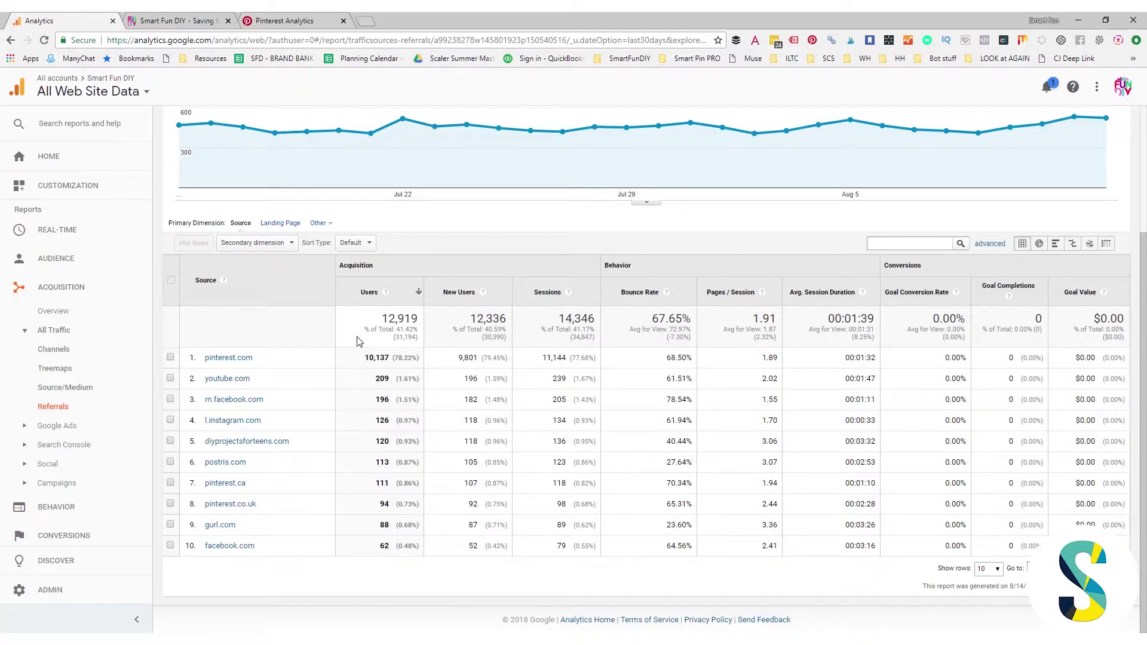
pyautogui.scroll(3, 342, 338)
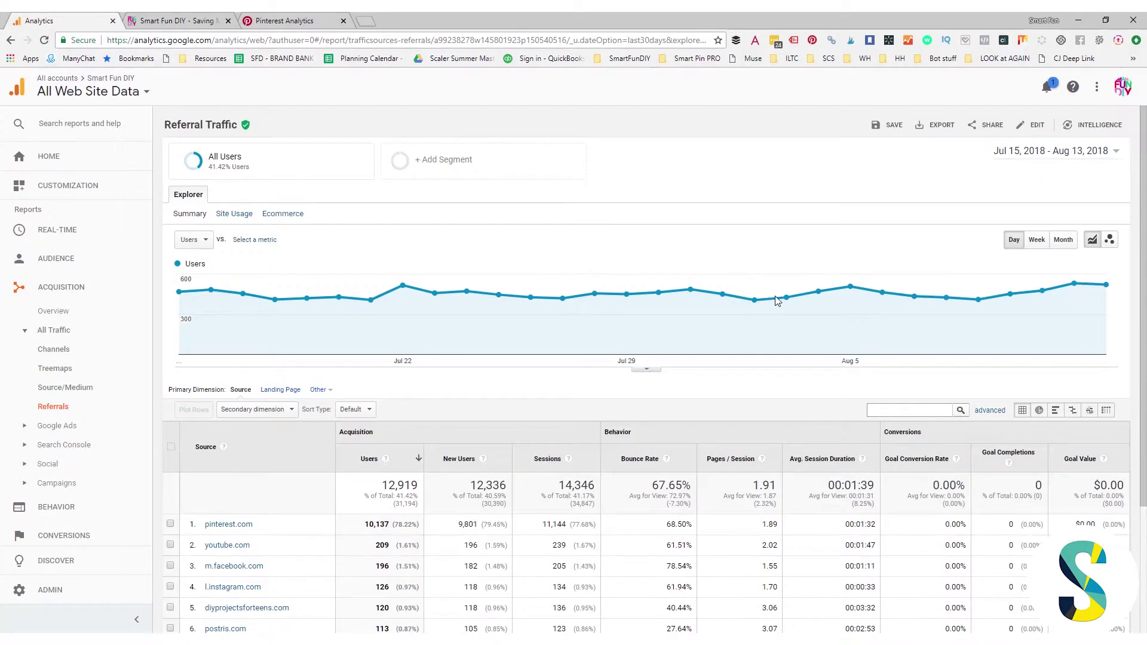
pyautogui.scroll(-2, 390, 415)
pyautogui.scroll(2, 384, 408)
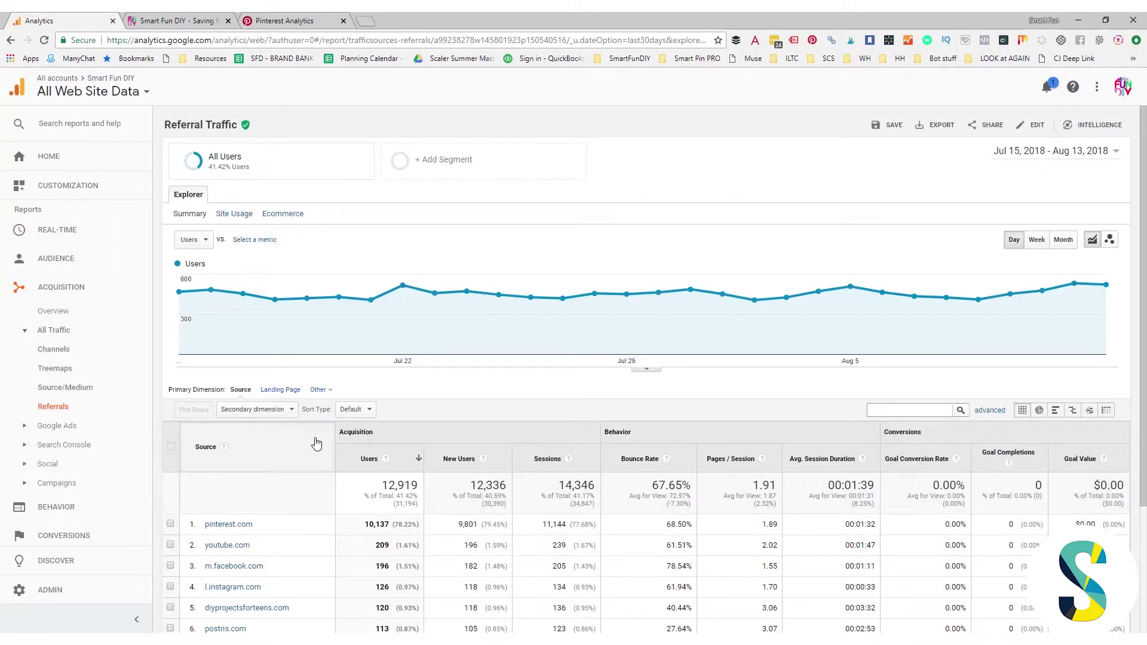
pyautogui.scroll(-3, 316, 438)
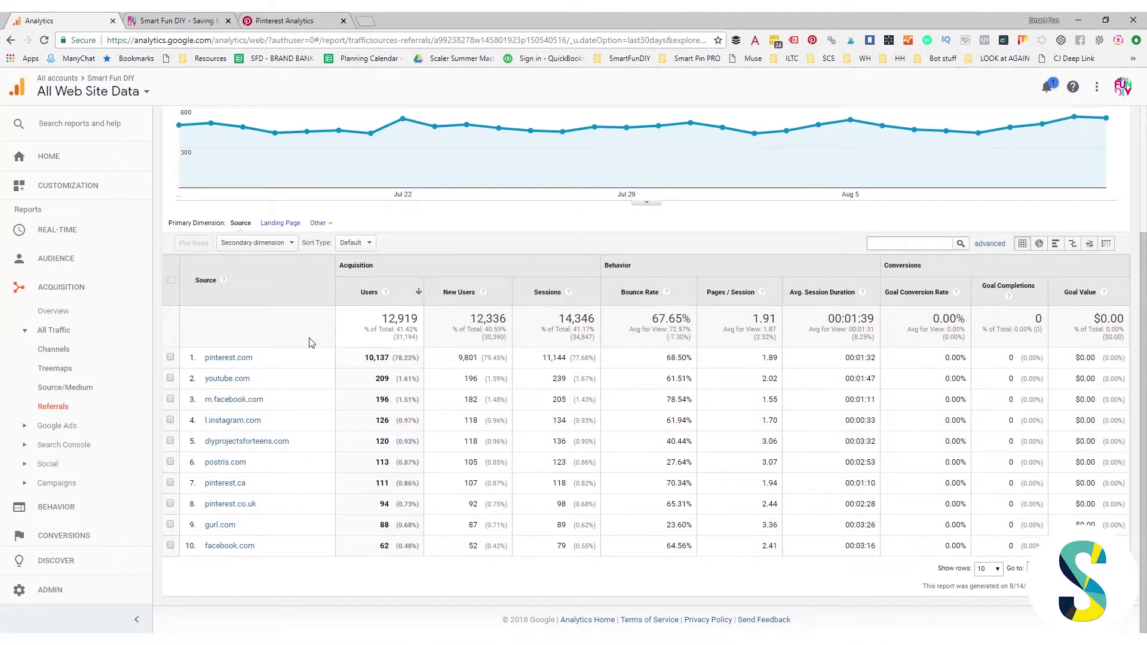
# Step: Switch to Pinterest and go from the website activity analytics to the account's home feed
pyautogui.click(257, 21)
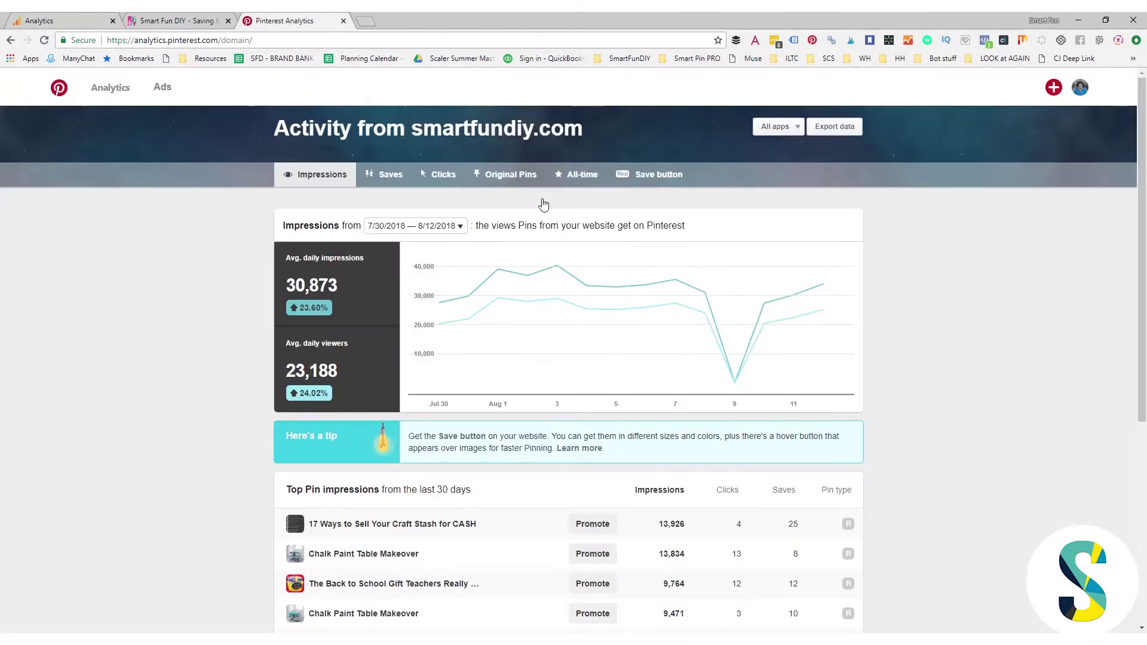
pyautogui.click(104, 89)
pyautogui.click(66, 210)
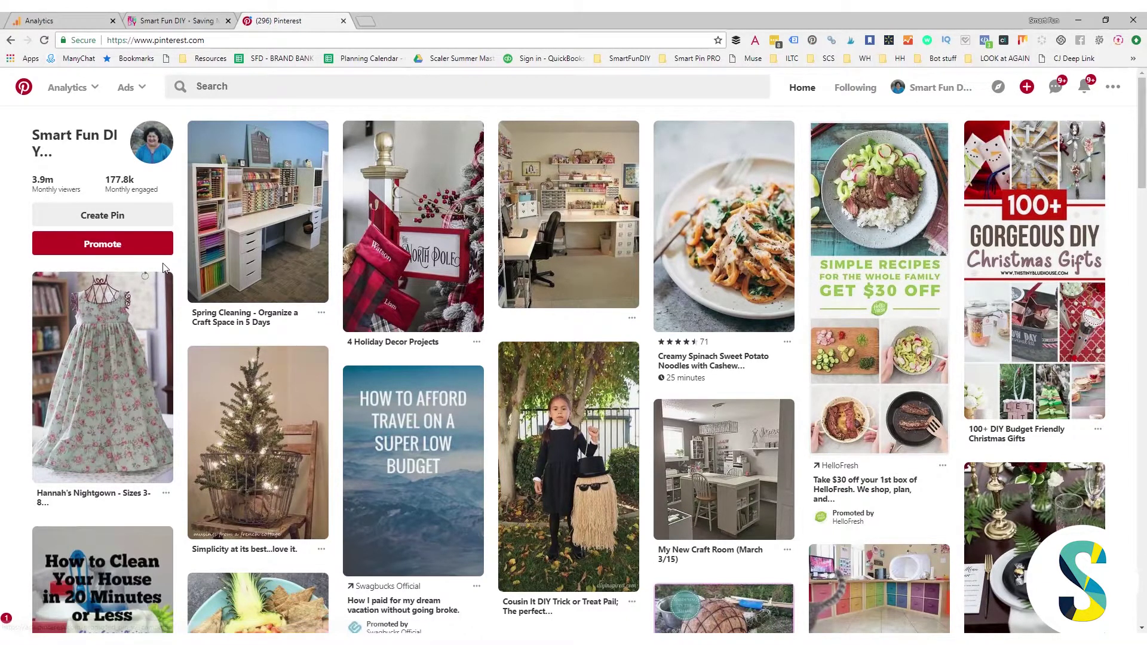
pyautogui.moveTo(188, 270)
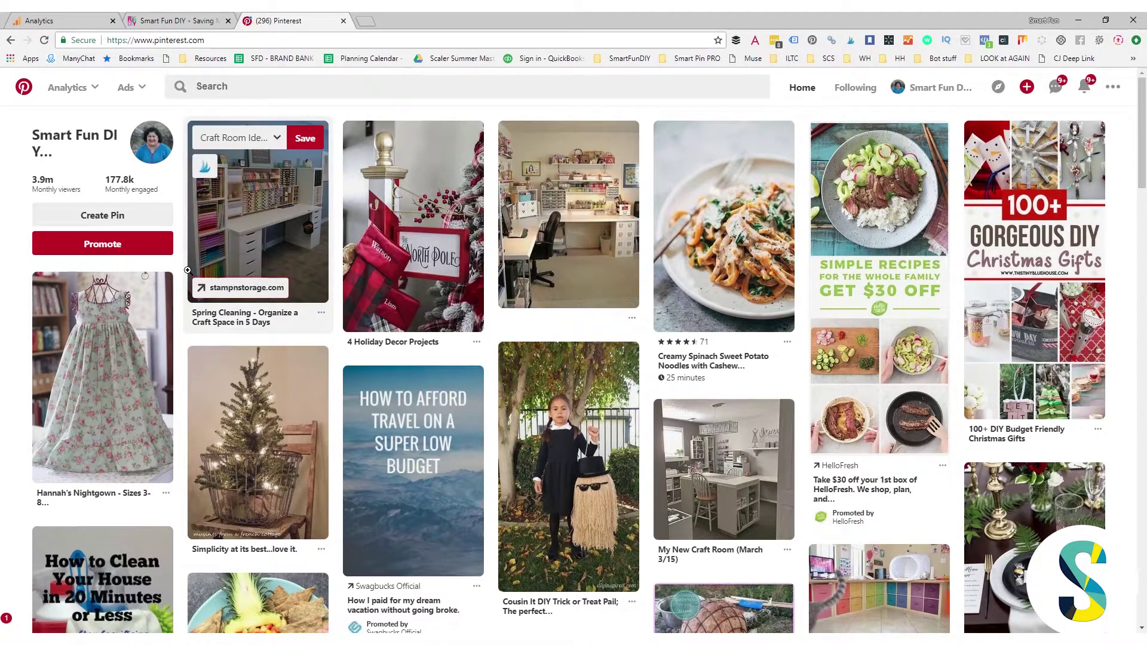